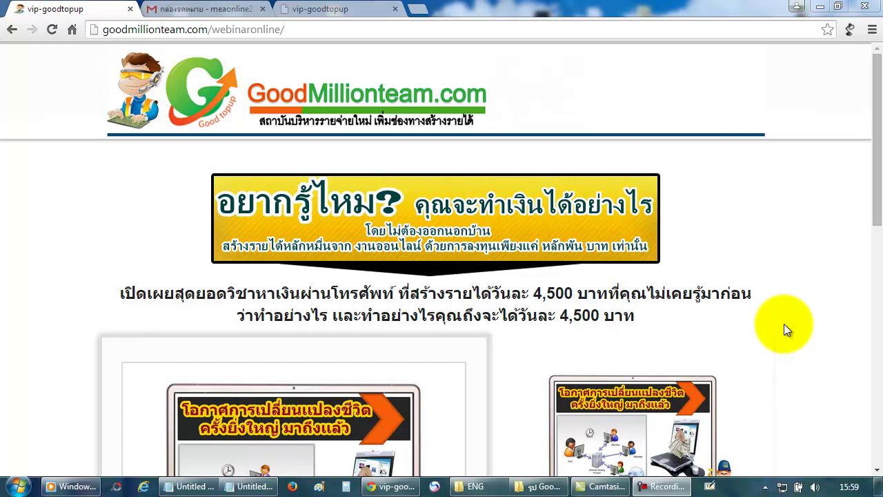
Scroll the GoodMillionteam page down until the sign-up form's date dropdown shows.
left_click_drag(880, 156, 866, 329)
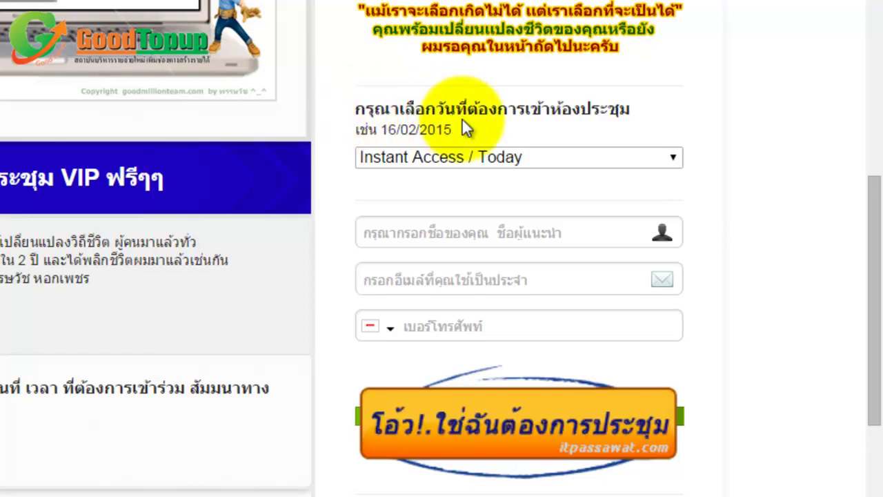
Choose 02/03/2015 from the webinar date dropdown.
left_click(517, 150)
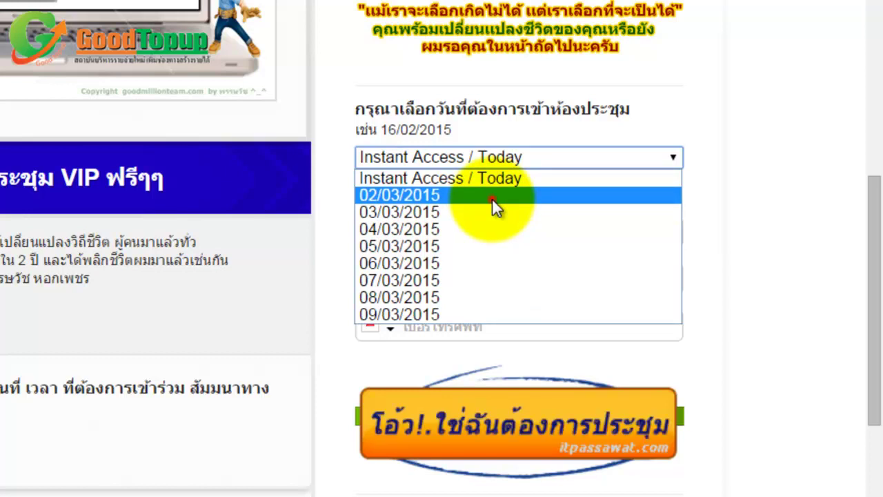
left_click(492, 199)
left_click(739, 163)
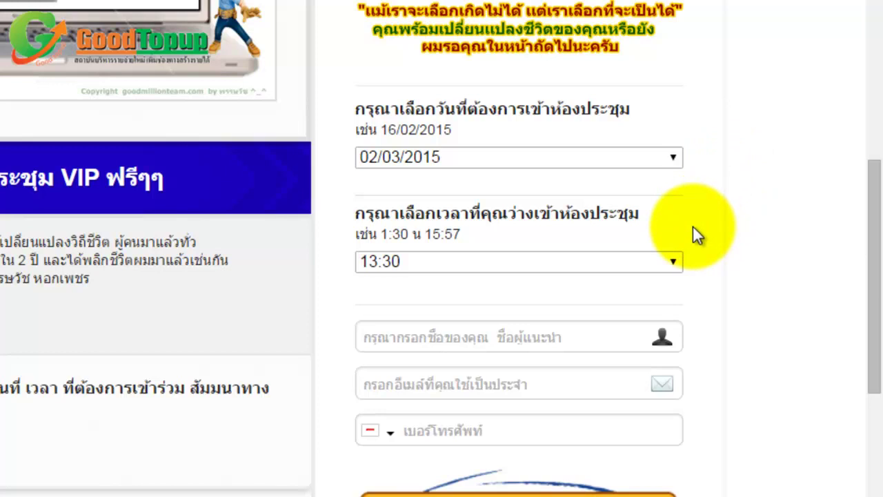
Pick 17:00 as the webinar time, after checking today's date on the system calendar.
left_click(670, 265)
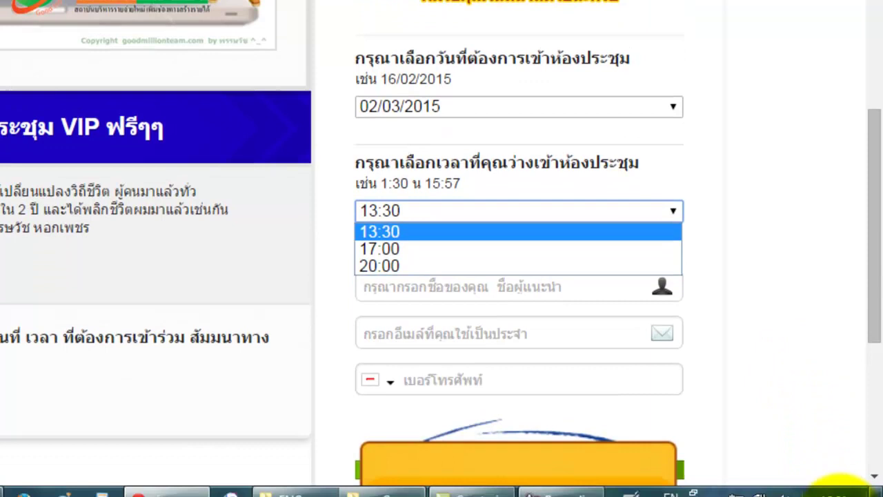
left_click(837, 483)
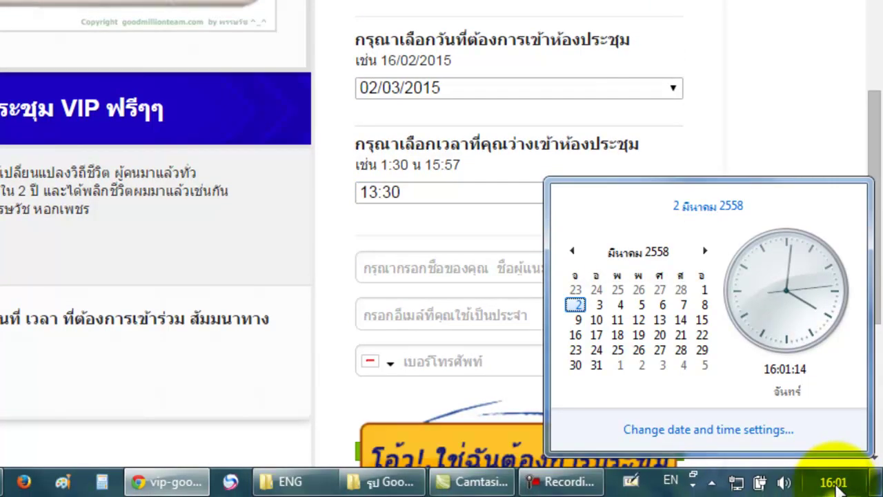
left_click(739, 139)
left_click(641, 194)
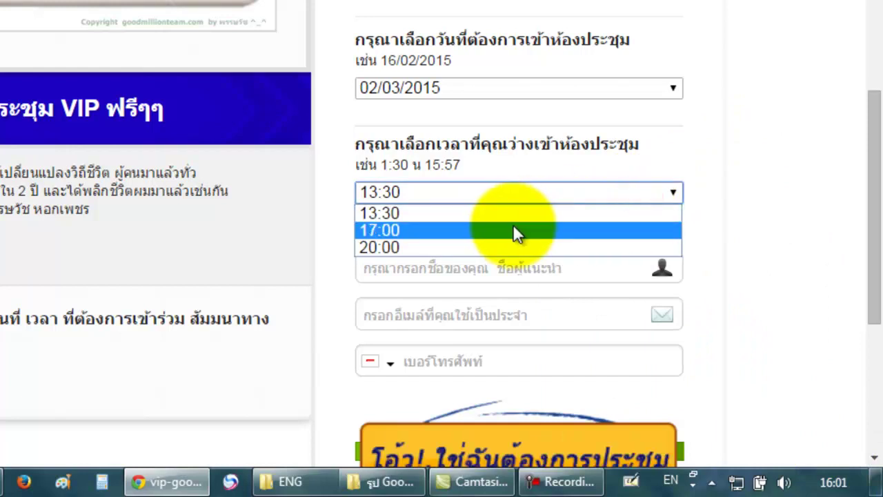
left_click(513, 231)
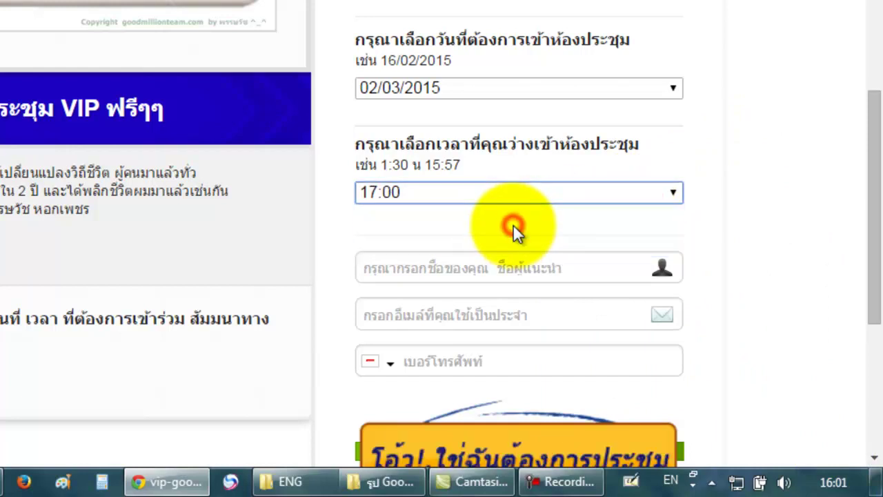
left_click(593, 225)
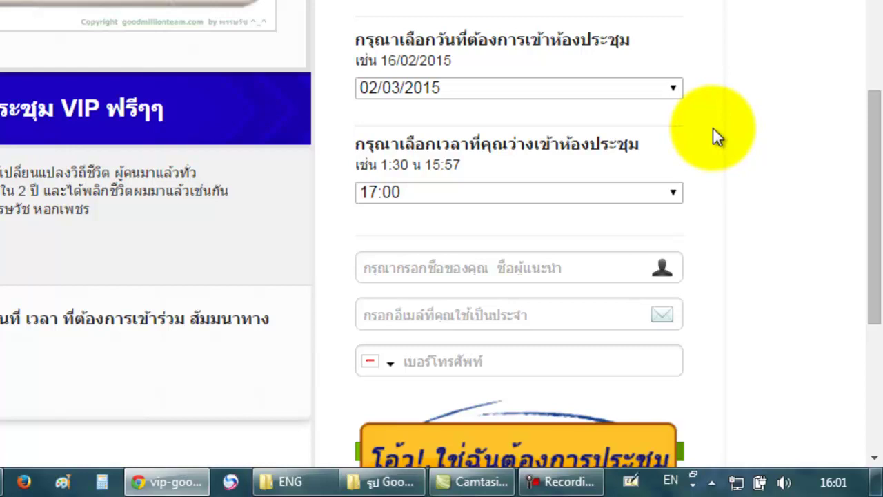
left_click(566, 264)
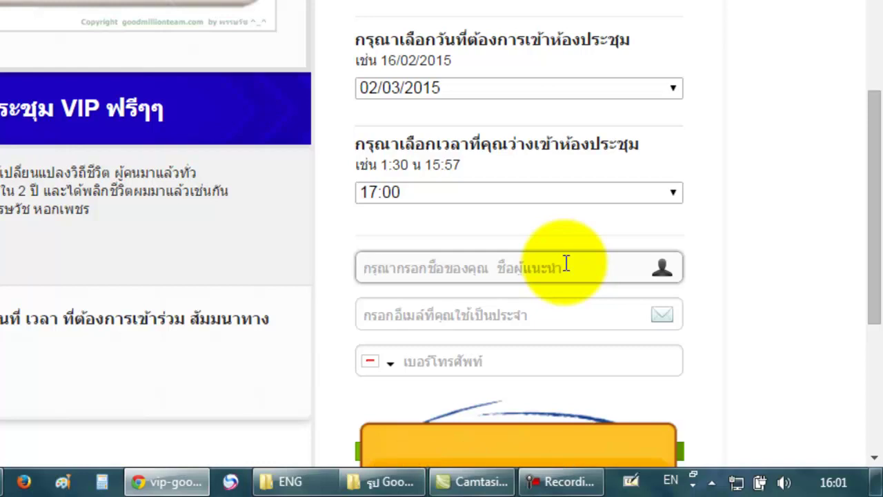
Enter the registrant's full name in Thai, joined by an underscore separator.
type("r")
key("BackSpace")
key("grave")
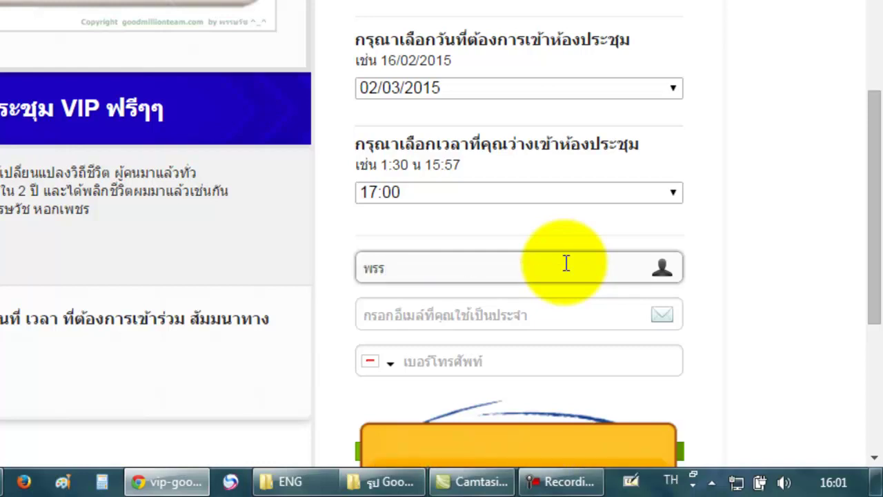
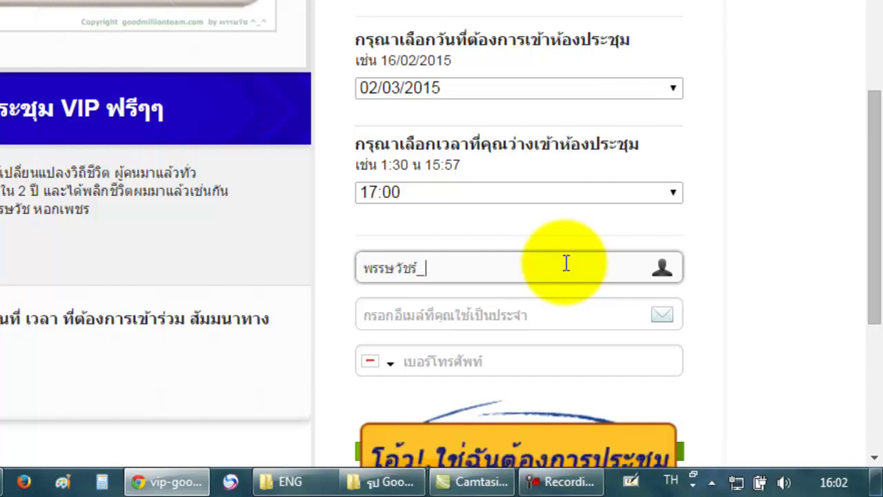
Fill in the registrant's e-mail address and phone number.
left_click(563, 312)
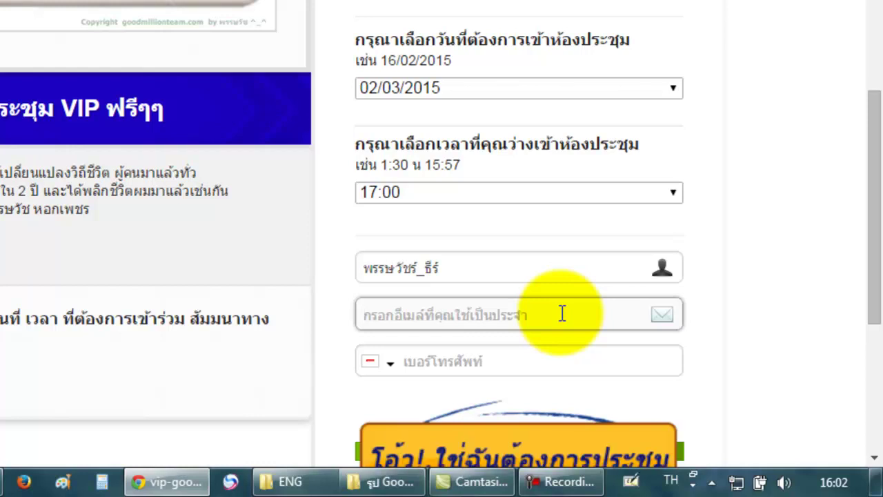
type("ร")
key("BackSpace")
key("alt+shift")
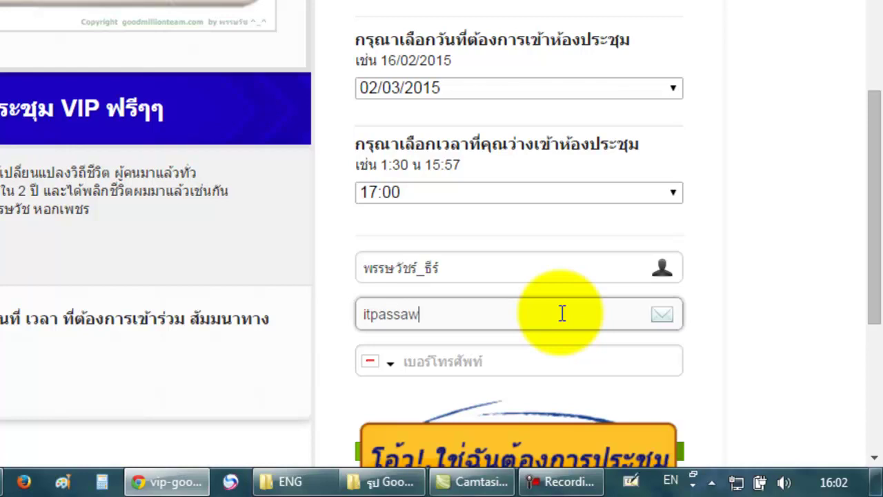
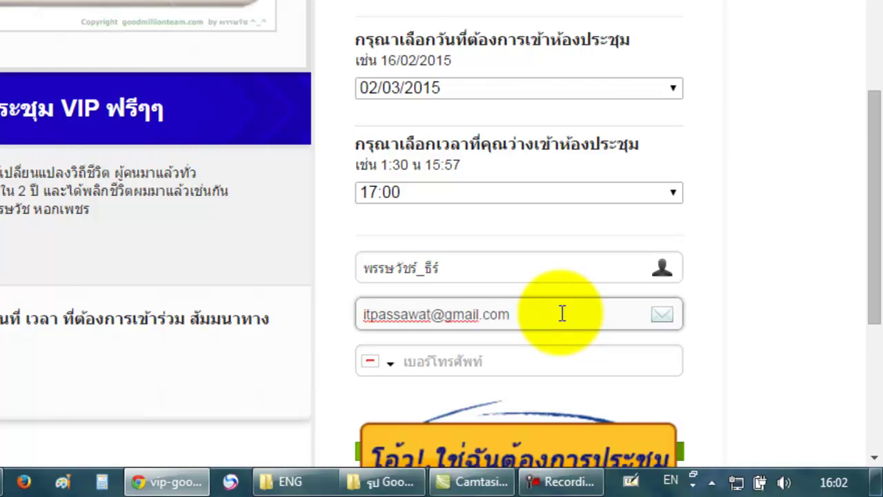
left_click(551, 358)
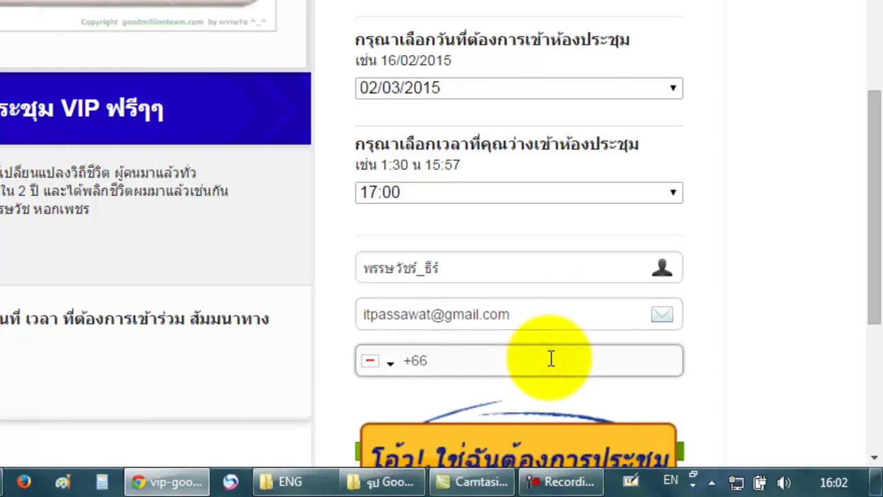
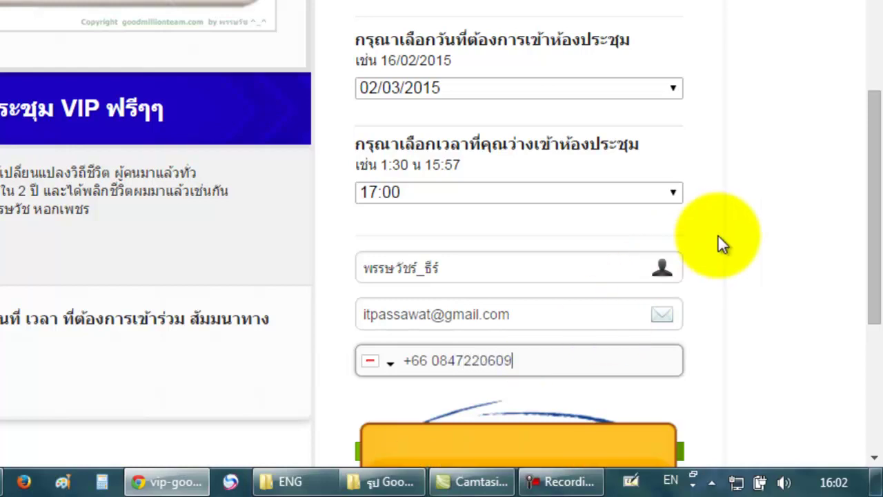
left_click(719, 235)
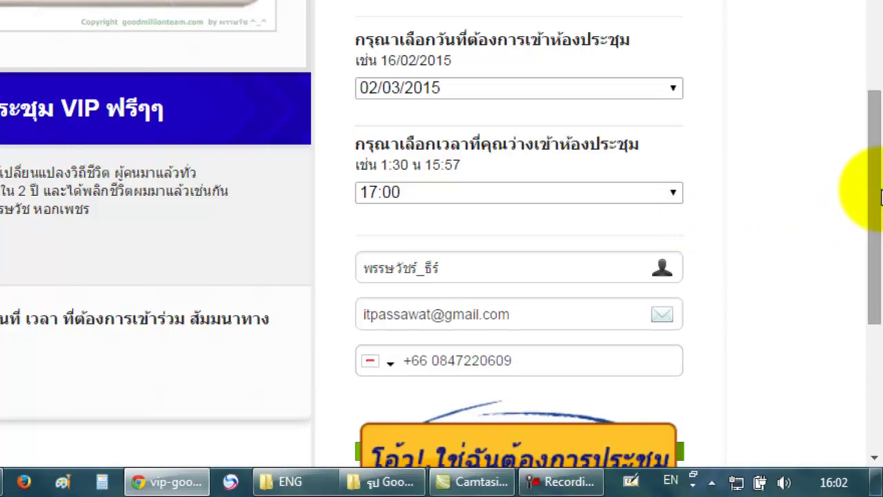
Recheck that the date remains 02/03/2015 and the time 17:00.
left_click_drag(871, 192, 875, 165)
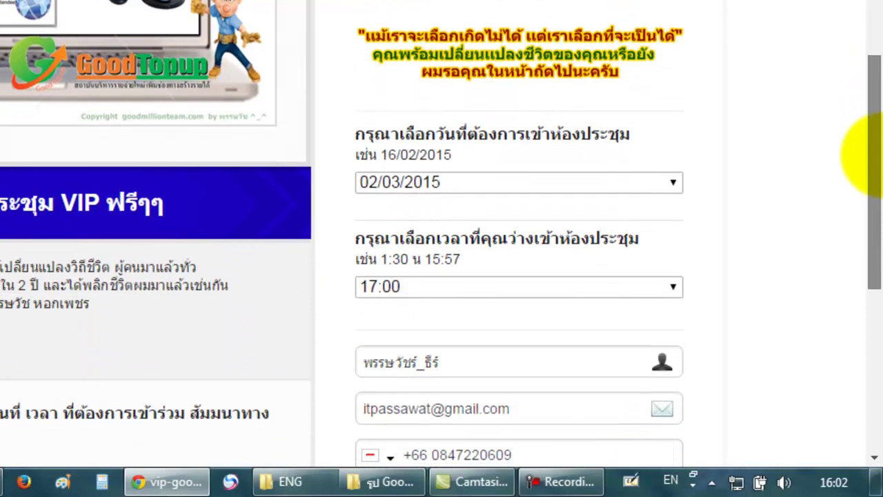
left_click(482, 185)
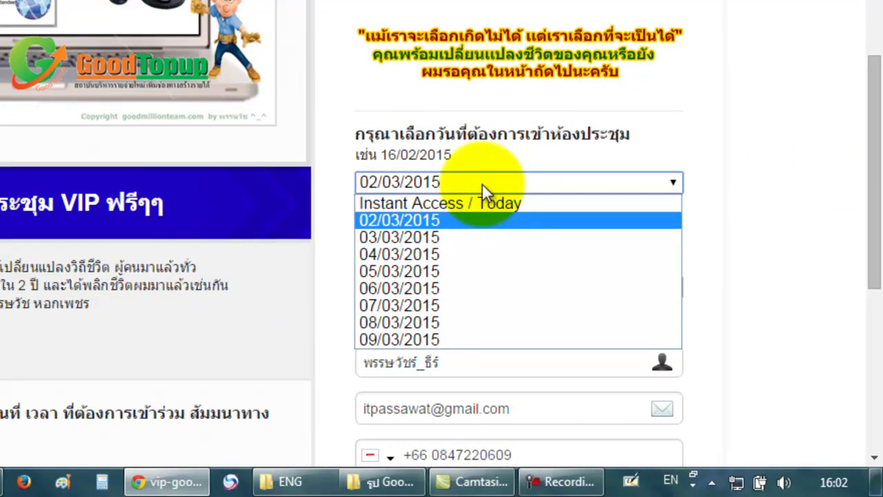
left_click(809, 123)
left_click(556, 284)
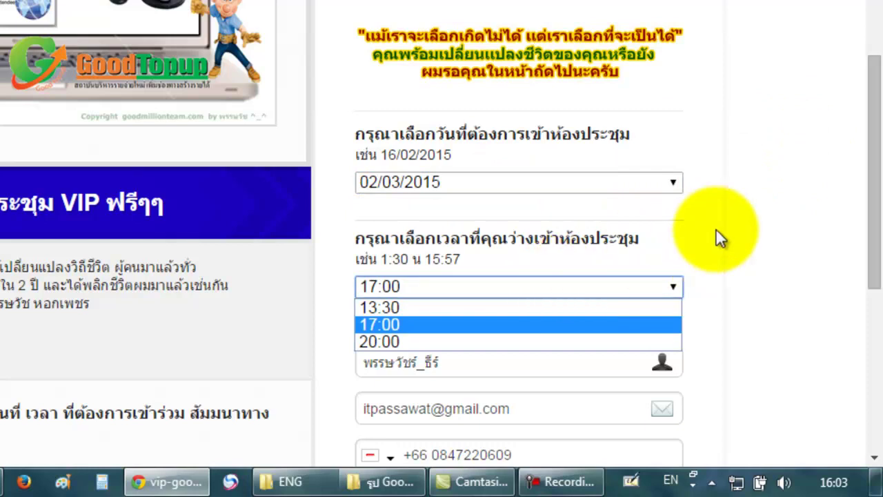
left_click(764, 227)
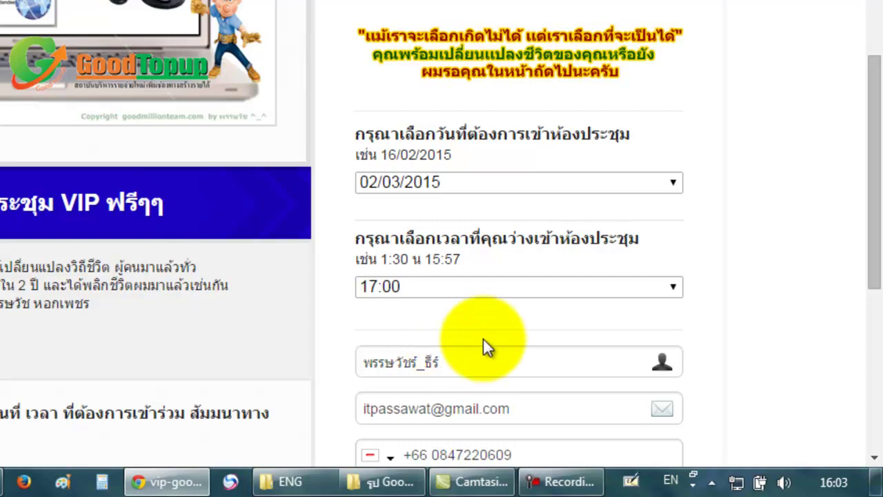
Submit the registration with the orange register button.
left_click_drag(875, 168, 874, 233)
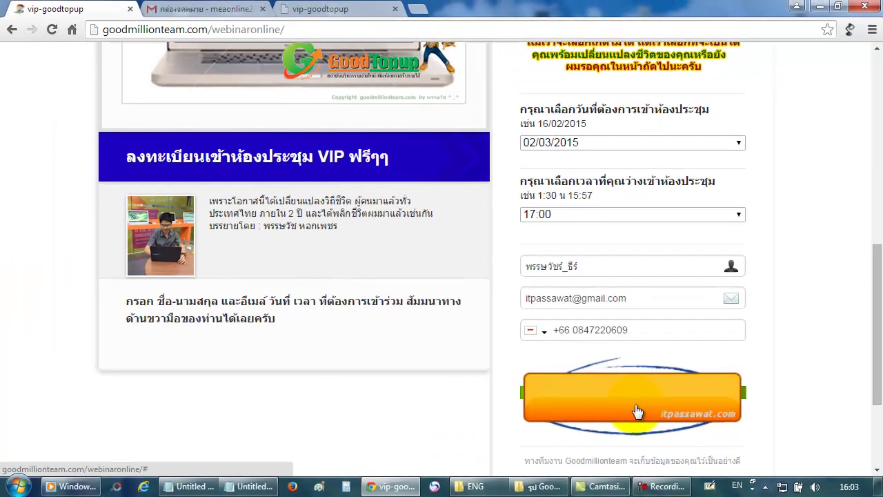
left_click(581, 388)
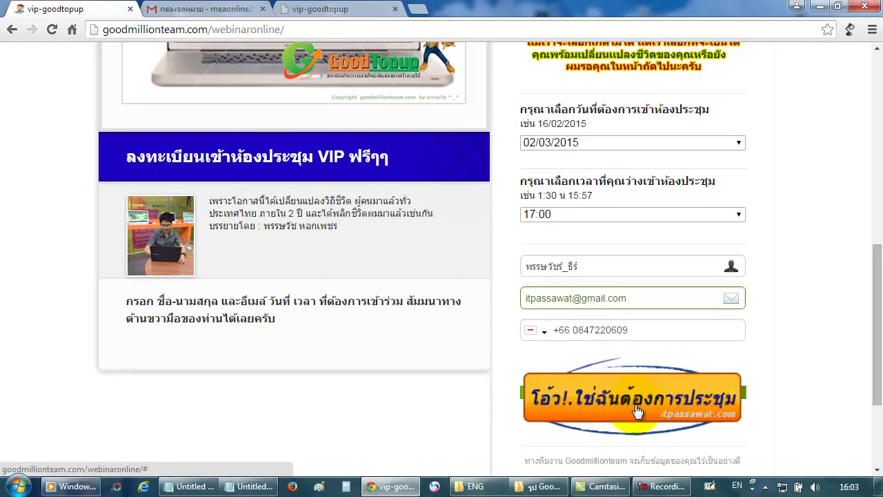
left_click(635, 407)
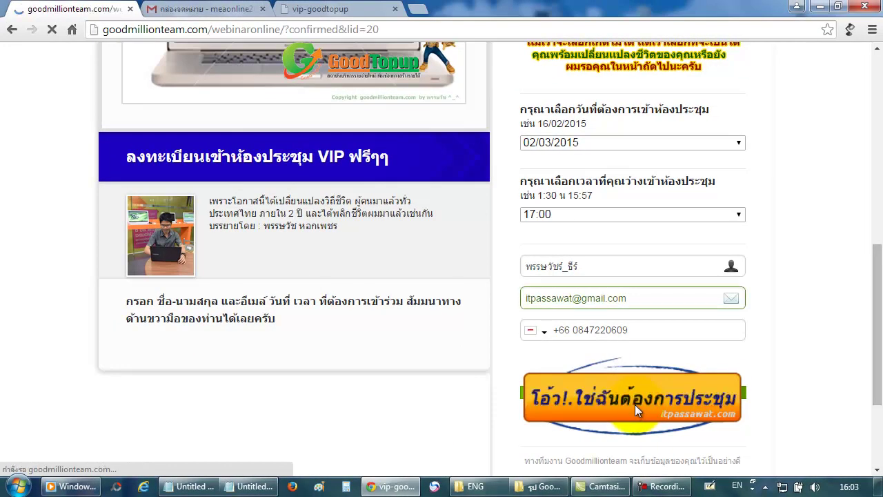